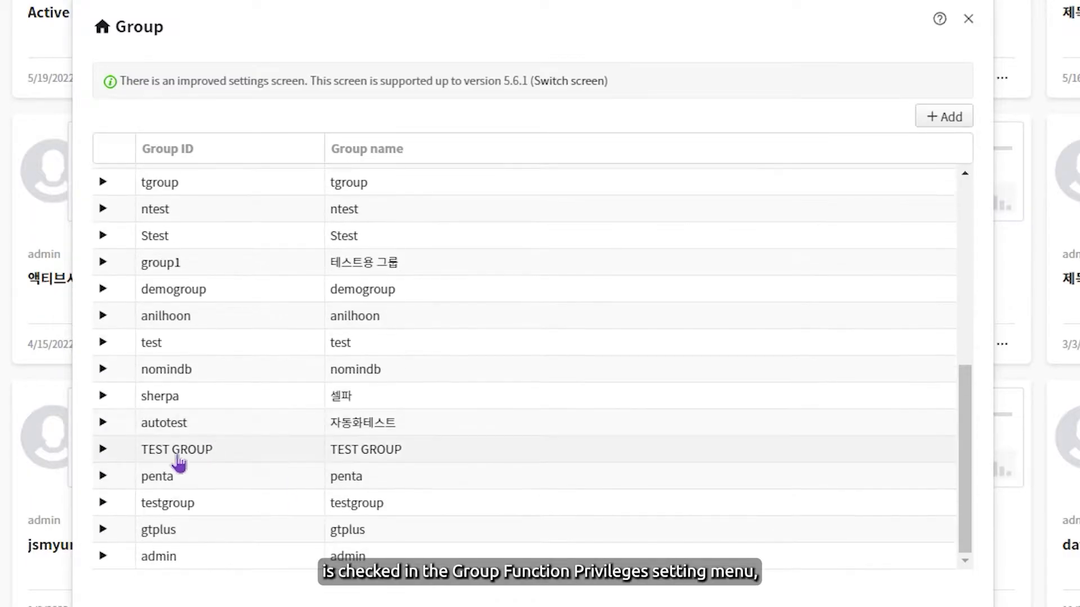
Step: Review the function privileges of the admin group and close the group settings
{"action": "left_click", "coordinate": [101, 556]}
{"action": "scroll", "coordinate": [284, 513], "scroll_direction": "down", "scroll_amount": 10}
{"action": "scroll", "coordinate": [301, 264], "scroll_direction": "up", "scroll_amount": 4}
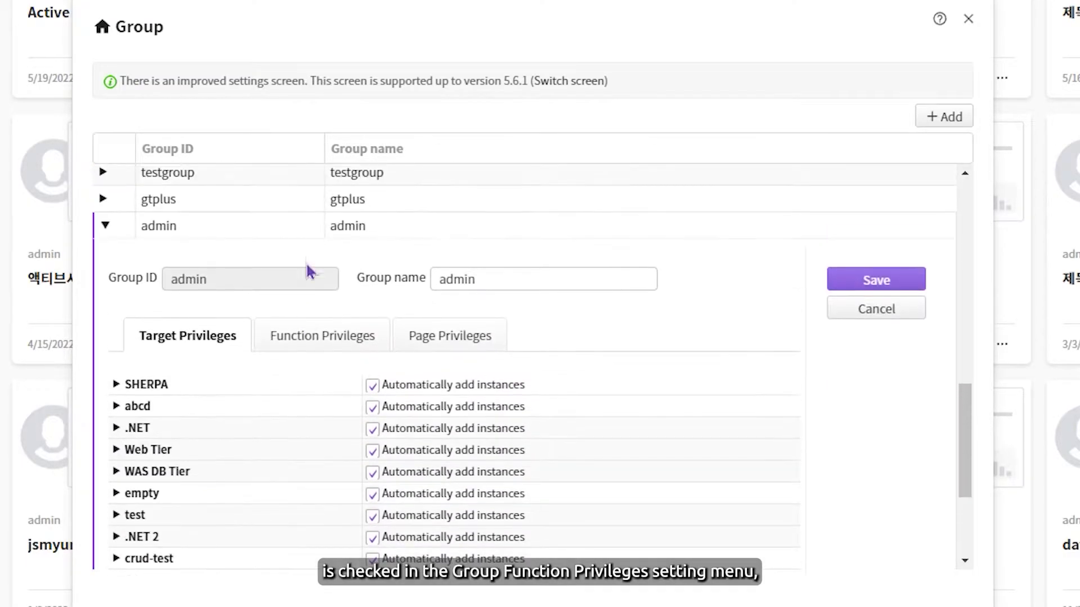
{"action": "left_click", "coordinate": [310, 339]}
{"action": "scroll", "coordinate": [233, 405], "scroll_direction": "down", "scroll_amount": 4}
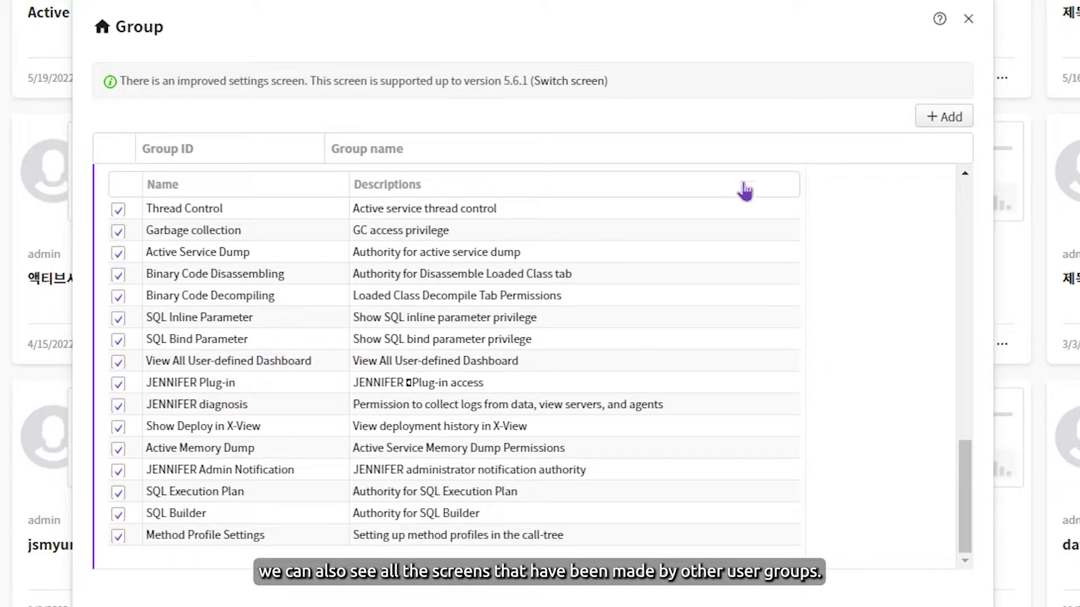
{"action": "left_click", "coordinate": [970, 19]}
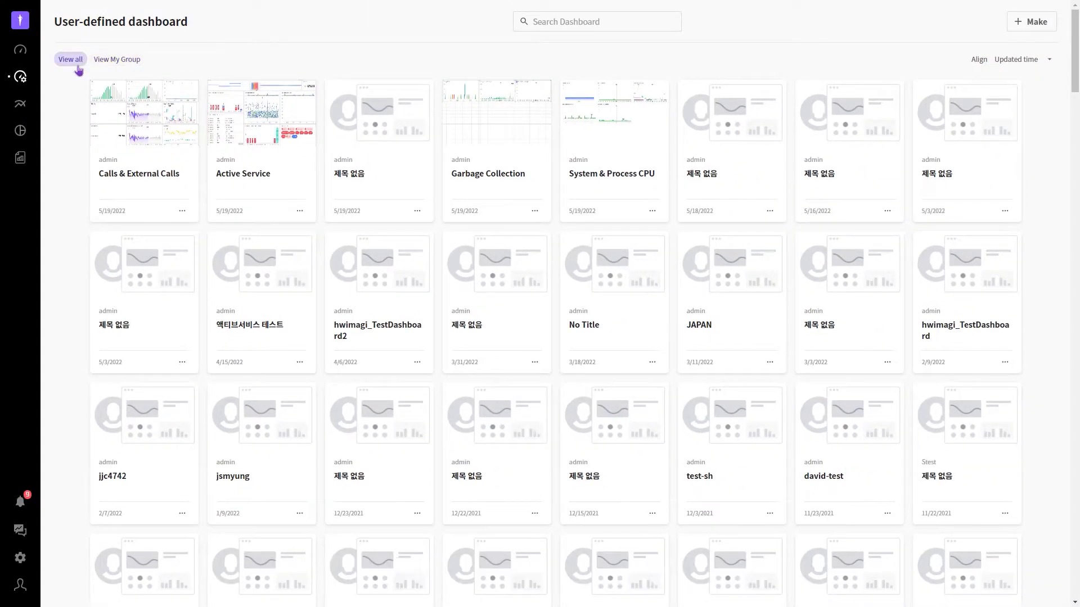
Step: Search the My Group dashboards for "Active", clear the search and check the list's sorting options
{"action": "left_click", "coordinate": [117, 59]}
{"action": "left_click", "coordinate": [605, 22]}
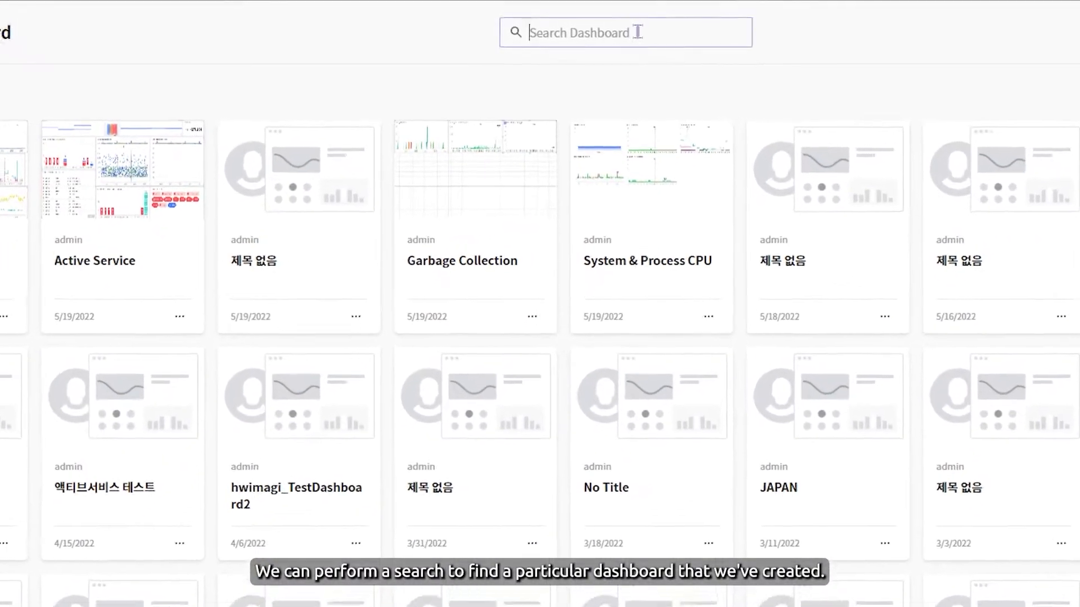
{"action": "type", "text": "Active"}
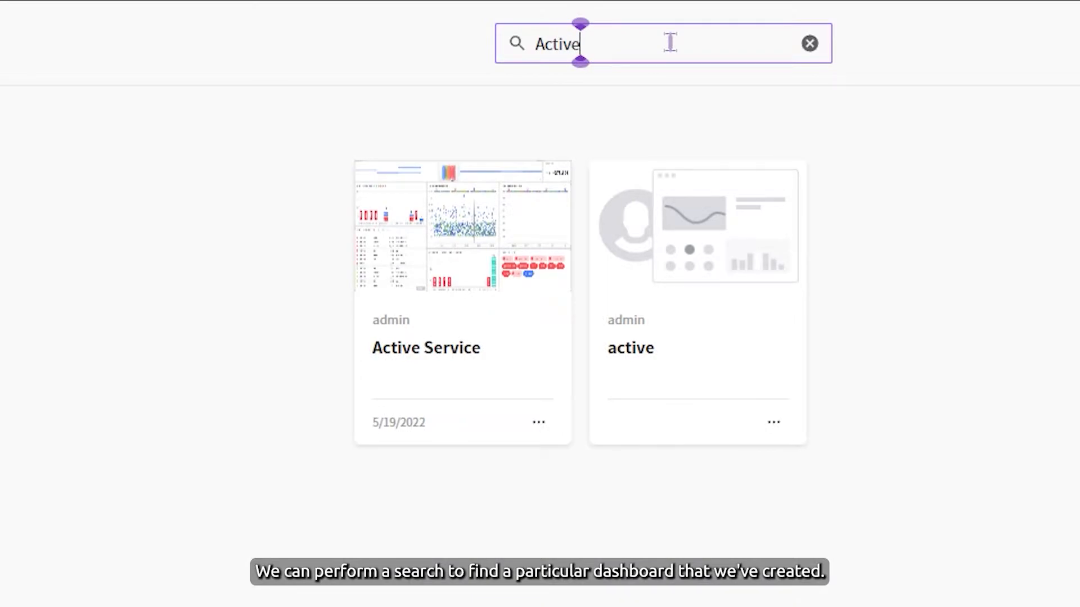
{"action": "left_click", "coordinate": [810, 43]}
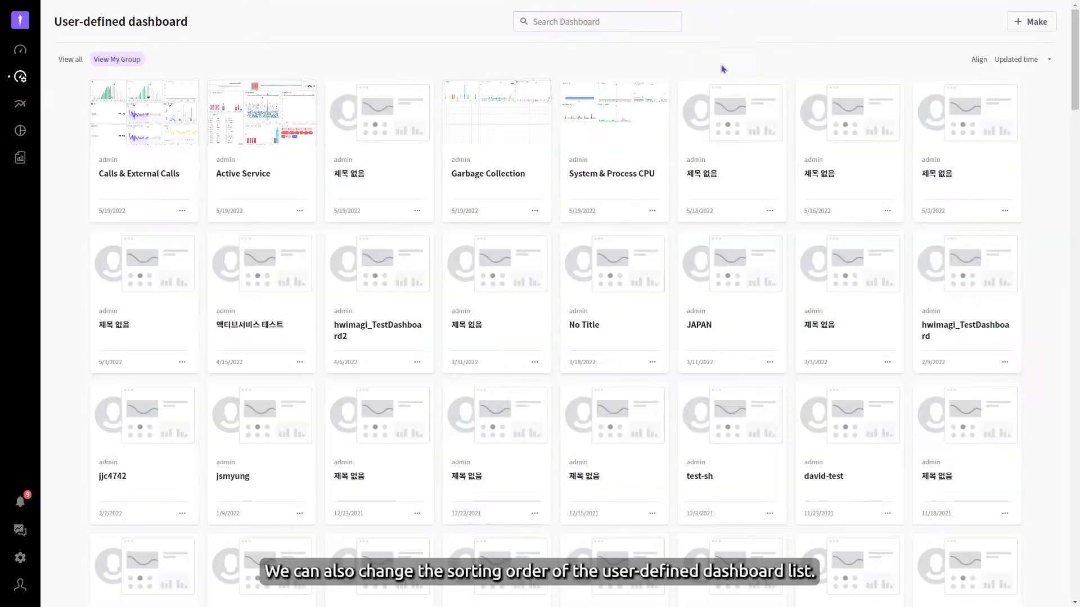
{"action": "left_click", "coordinate": [1049, 60]}
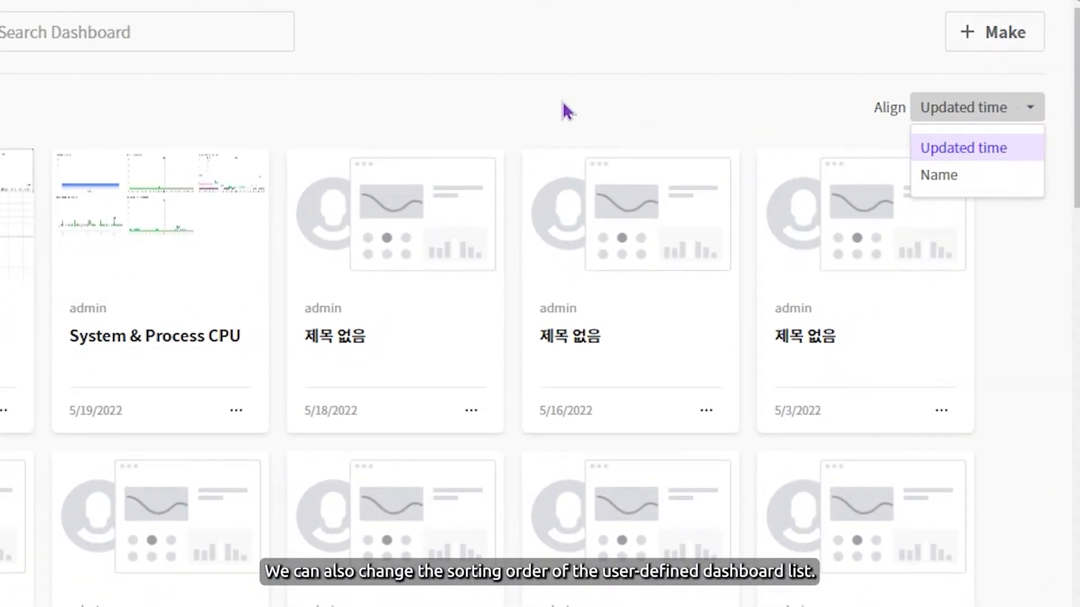
{"action": "left_click", "coordinate": [569, 107]}
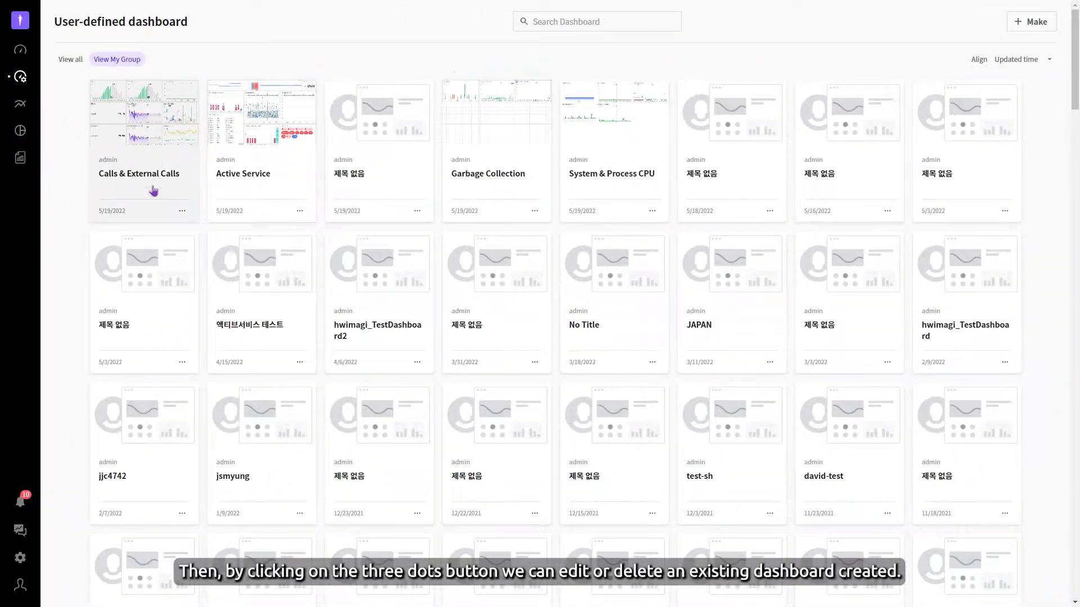
Step: Open the Calls & External Calls dashboard for editing and select its title text
{"action": "left_click", "coordinate": [178, 211]}
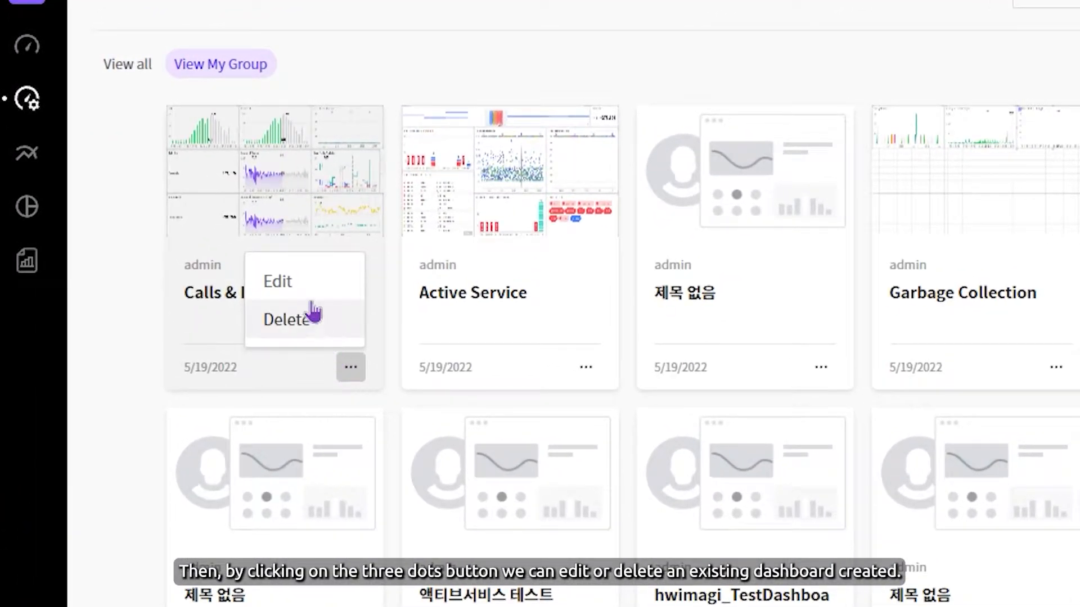
{"action": "left_click", "coordinate": [293, 282]}
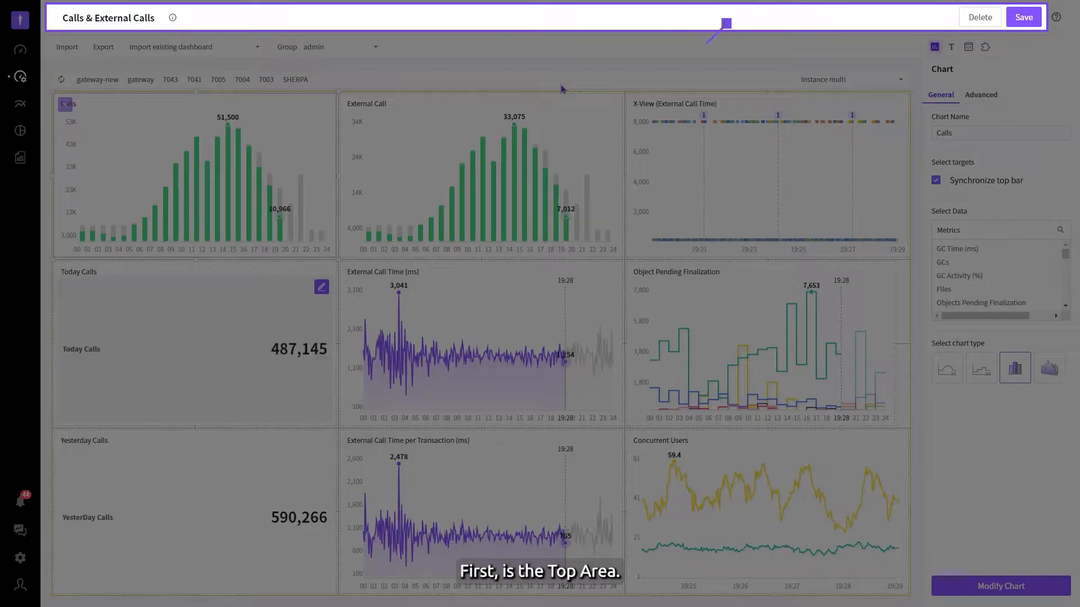
{"action": "left_click_drag", "start_coordinate": [158, 17], "coordinate": [58, 17]}
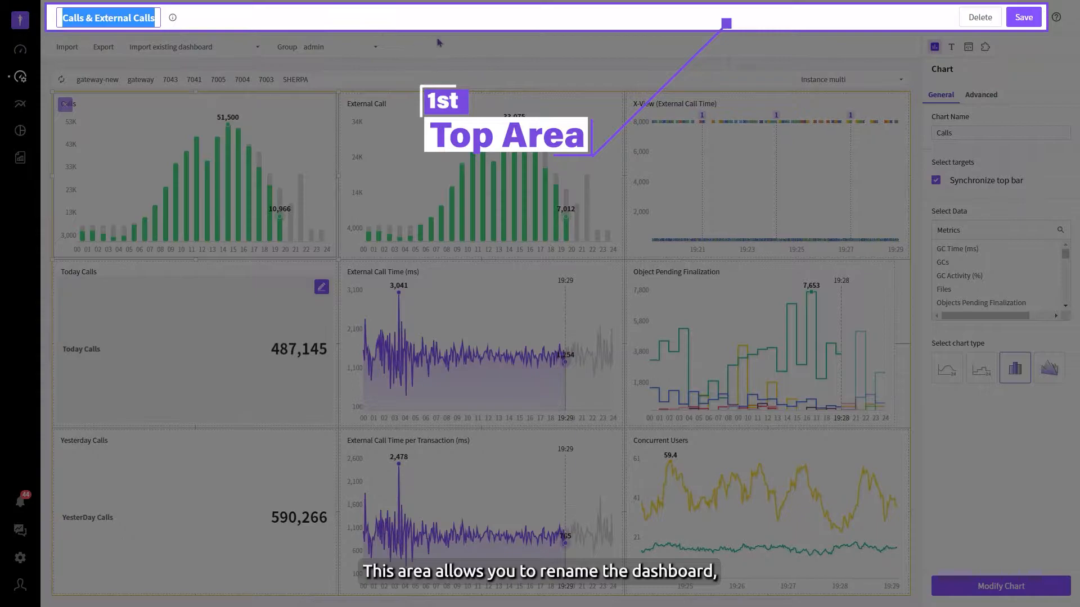
{"action": "left_click", "coordinate": [518, 49]}
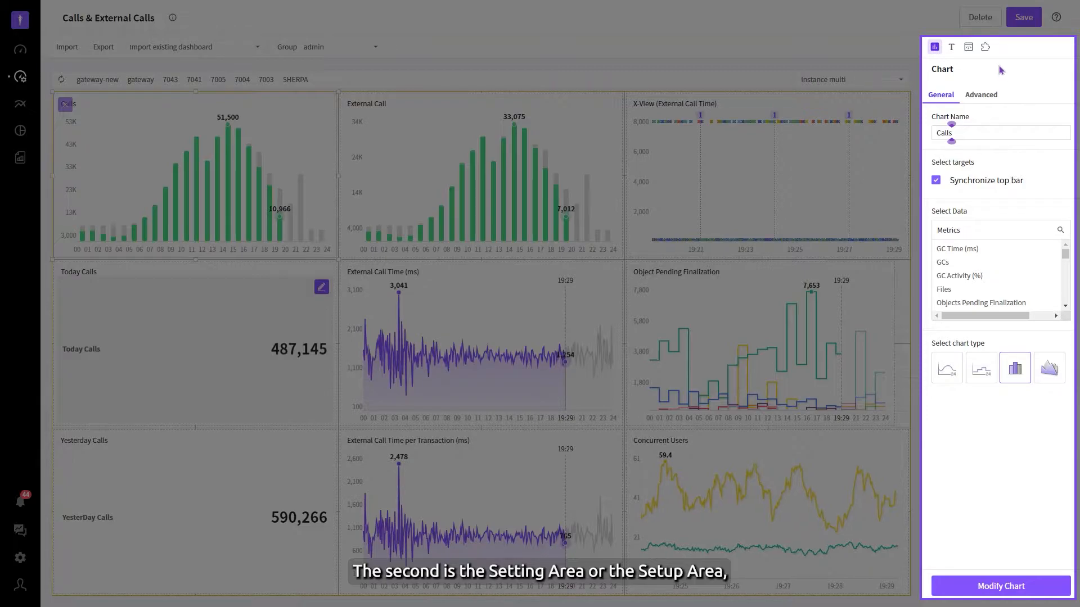
Step: Look through the Text and Iframe insertion settings and return to the Chart settings
{"action": "left_click", "coordinate": [951, 48]}
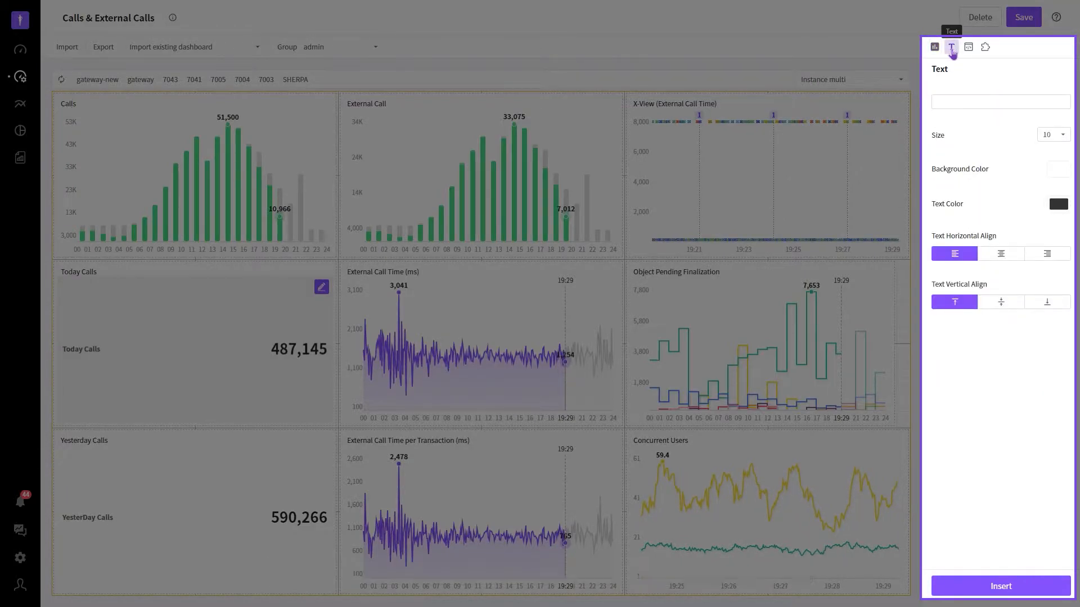
{"action": "left_click", "coordinate": [968, 48]}
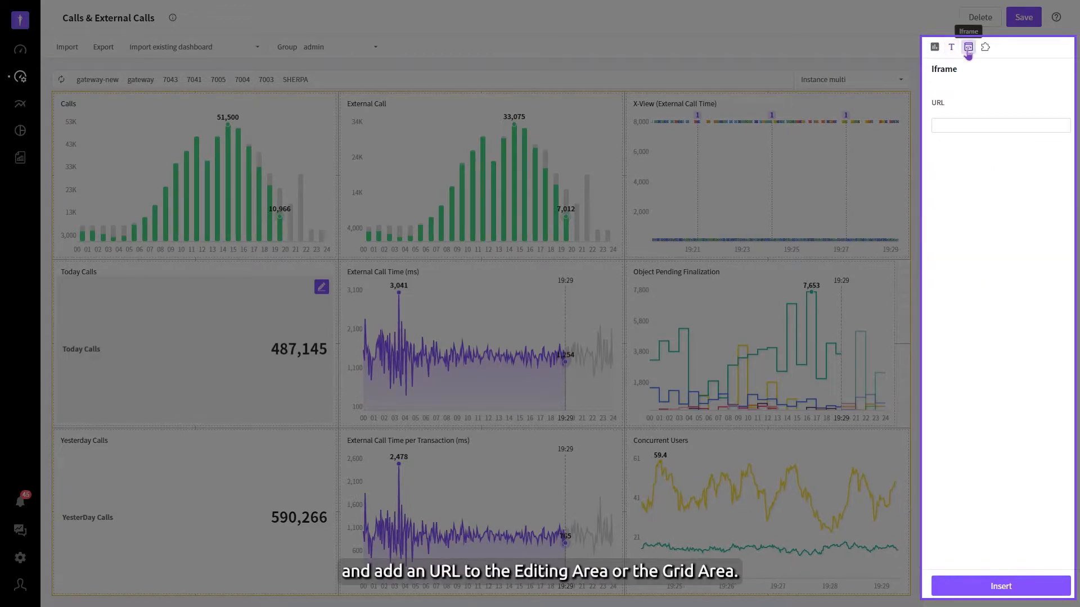
{"action": "left_click", "coordinate": [937, 48]}
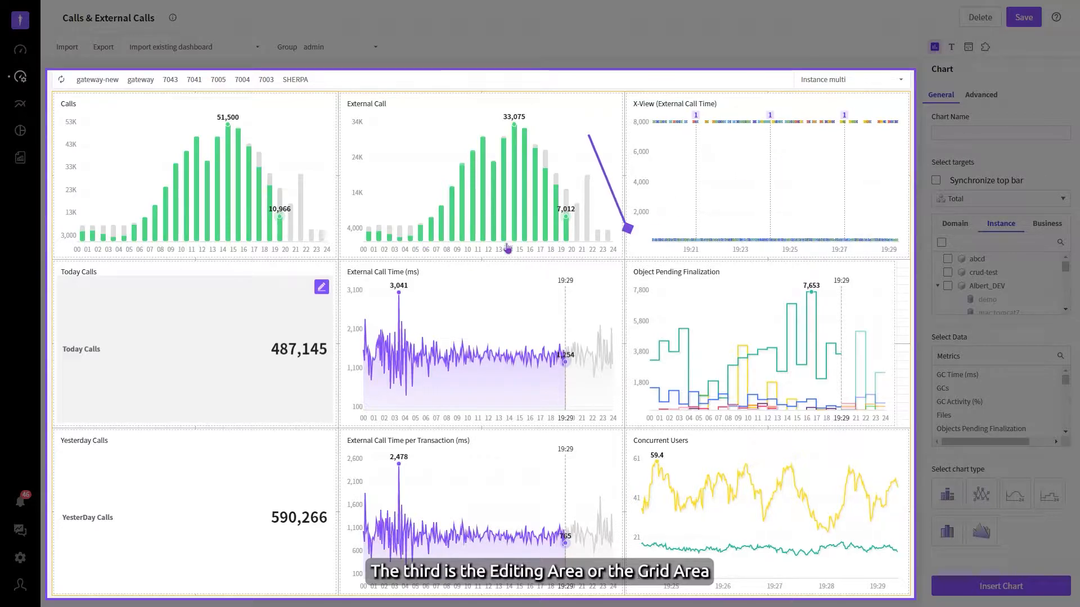
Step: View the settings of several charts, from External Call to X-View, and check the top bar's instance display options
{"action": "left_click", "coordinate": [457, 225]}
{"action": "left_click", "coordinate": [441, 325]}
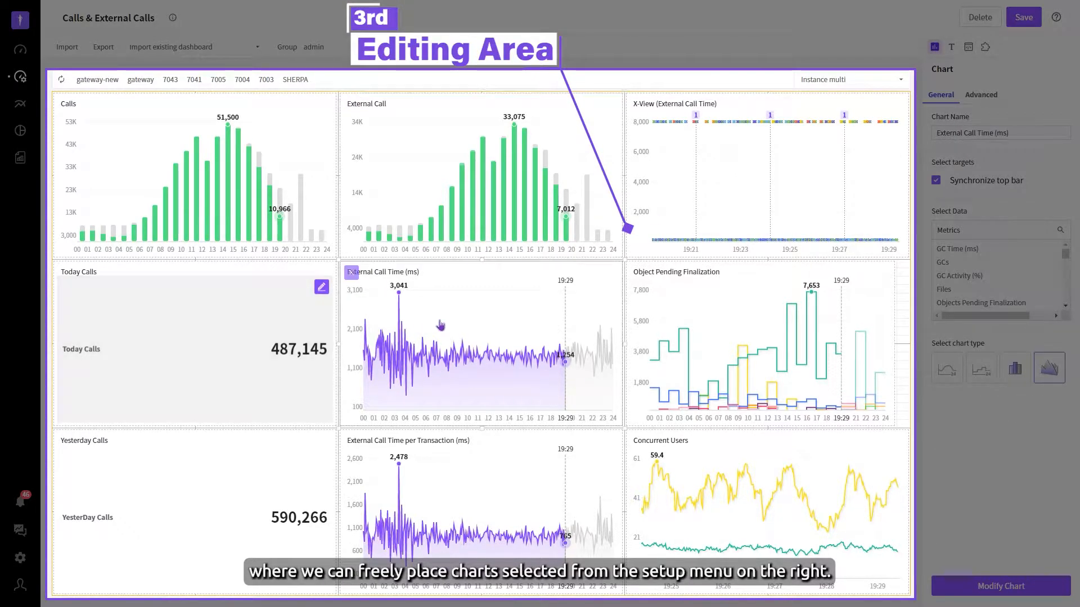
{"action": "left_click", "coordinate": [655, 344]}
{"action": "left_click", "coordinate": [669, 141]}
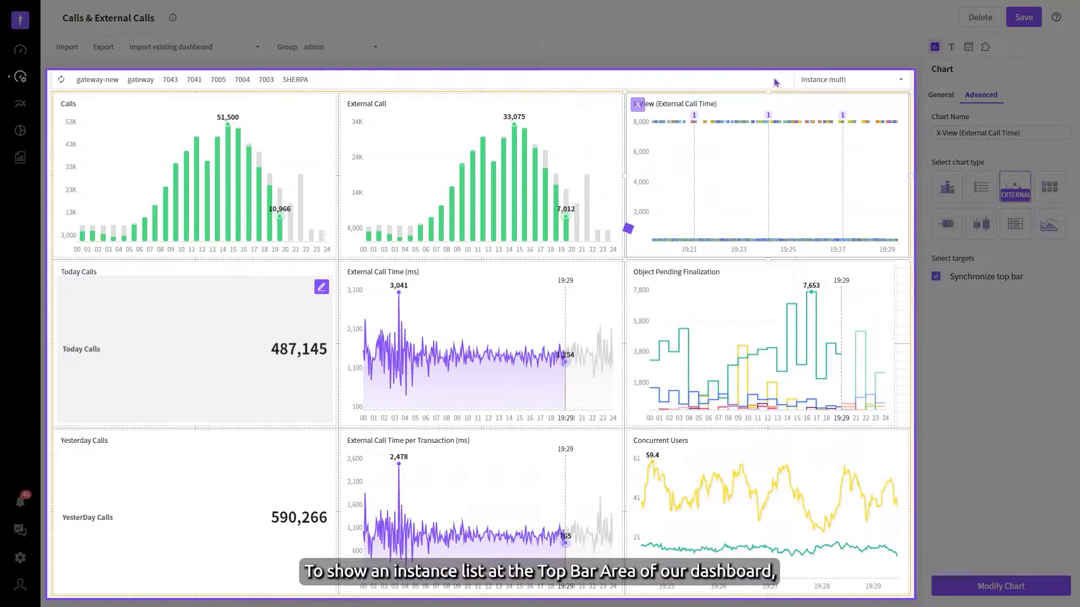
{"action": "left_click", "coordinate": [857, 84]}
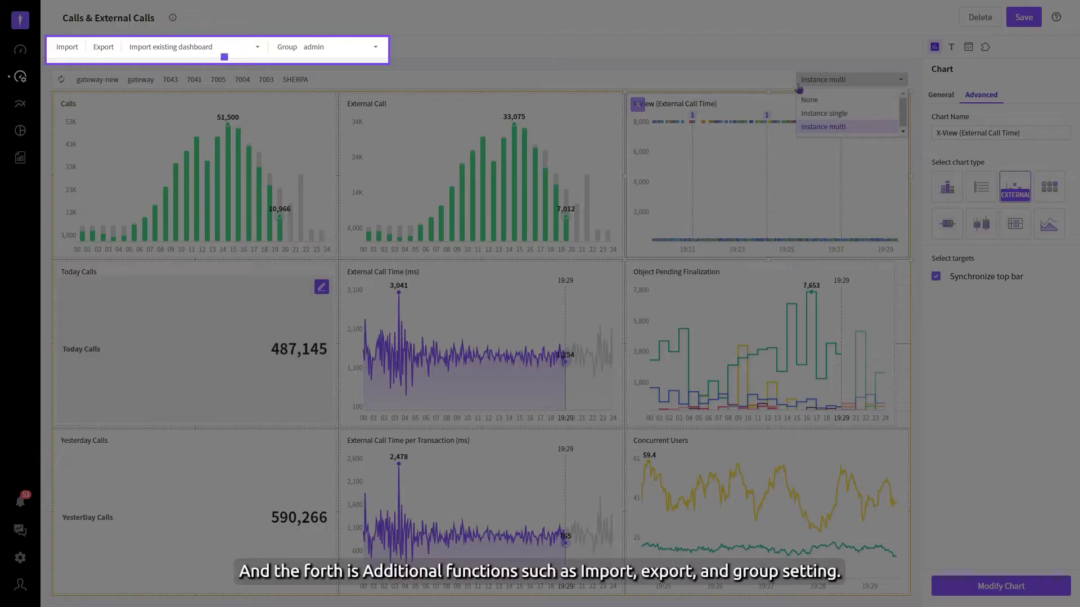
{"action": "left_click", "coordinate": [779, 85]}
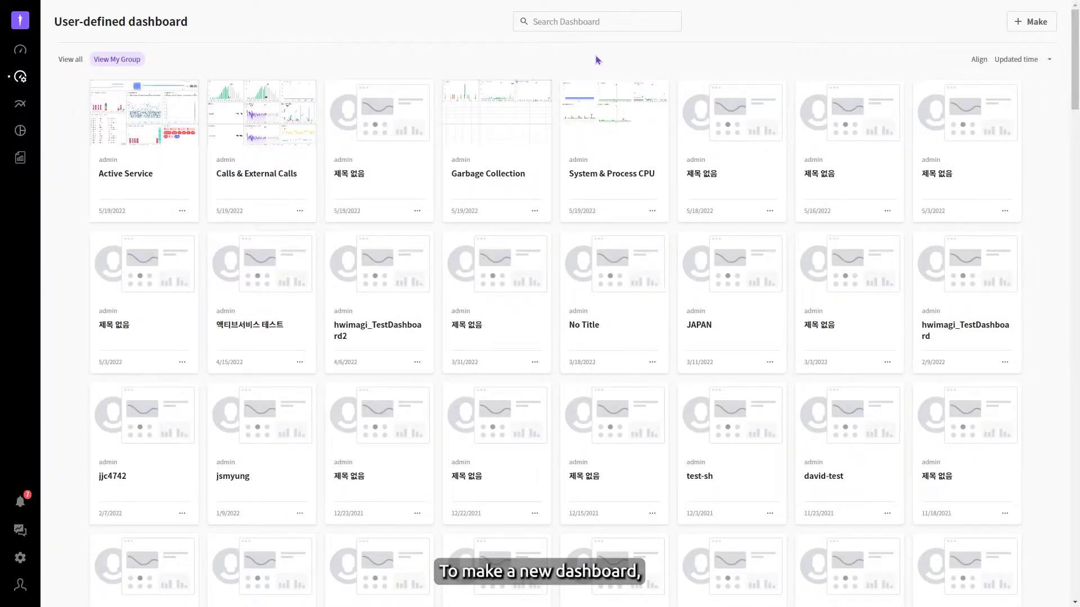
Step: Create a new user-defined dashboard and set its top bar to Instance multi
{"action": "left_click", "coordinate": [1032, 25]}
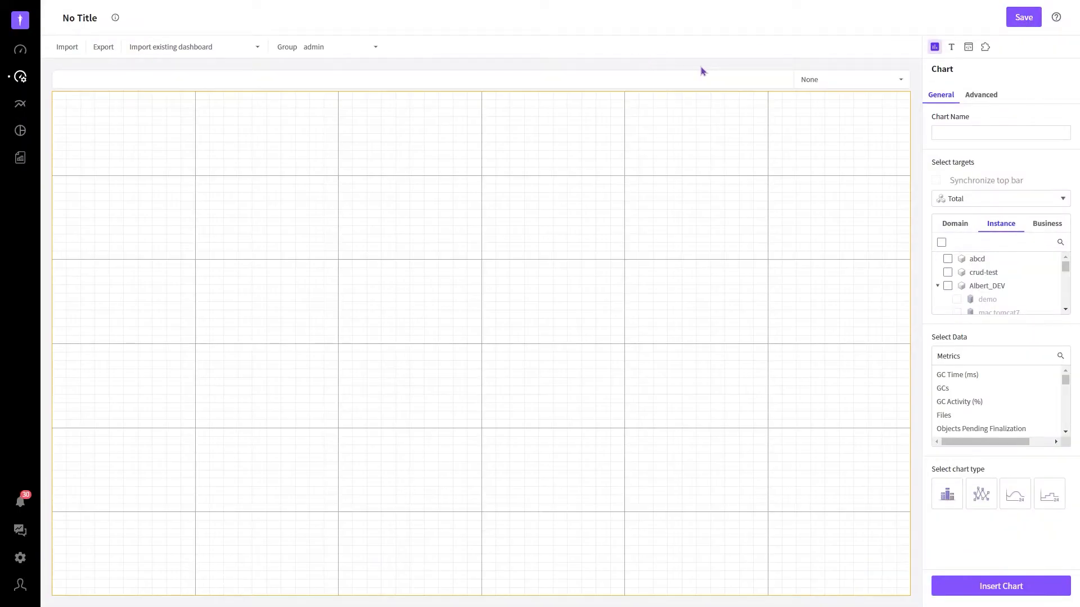
{"action": "left_click", "coordinate": [810, 80]}
{"action": "left_click", "coordinate": [821, 127]}
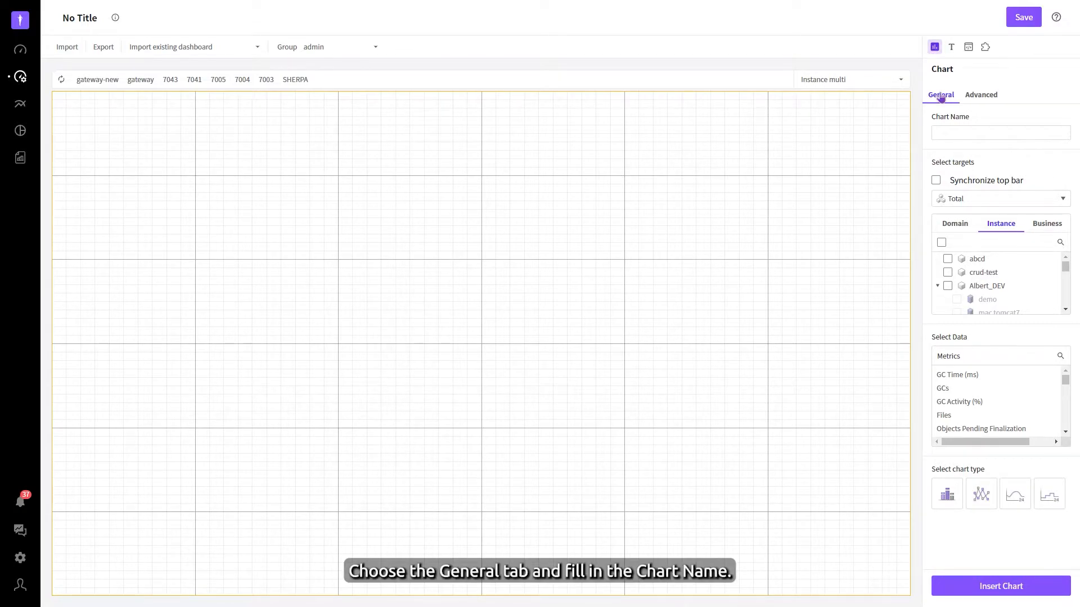
Step: Name the new general chart Garbage Collection
{"action": "left_click", "coordinate": [954, 131]}
{"action": "type", "text": "G"}
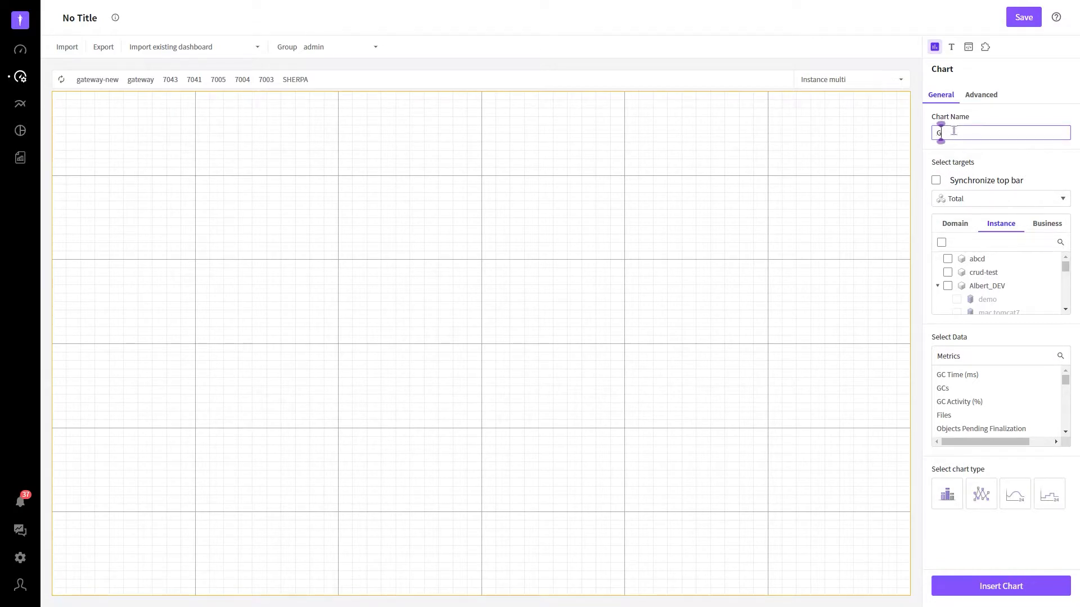
{"action": "type", "text": "arbage Collection"}
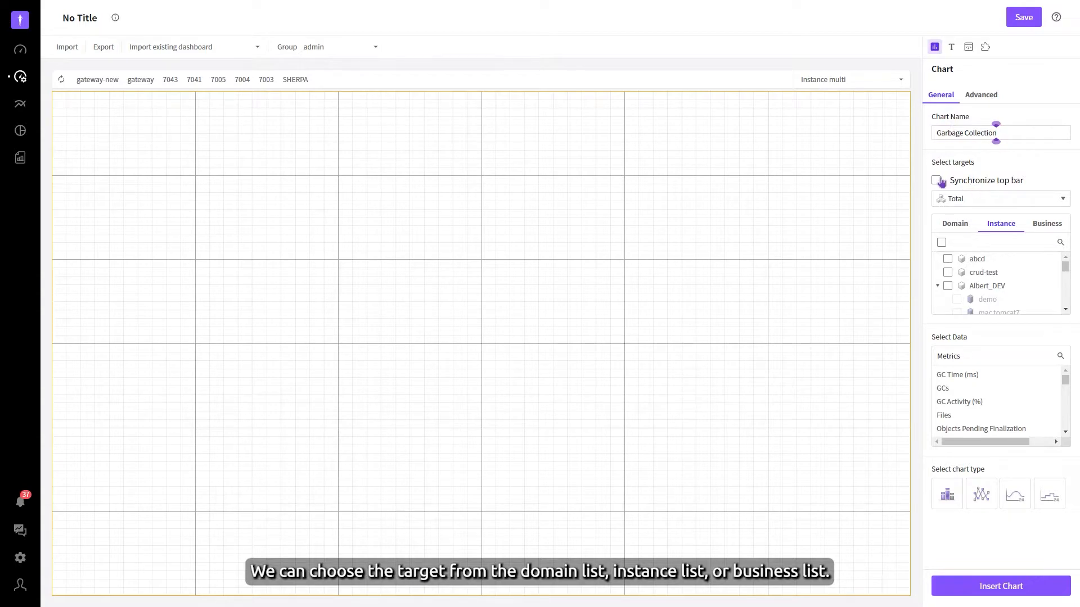
Step: Check the chart's Business and Instance target lists, and enable Synchronize top bar for its targets
{"action": "left_click", "coordinate": [1047, 224]}
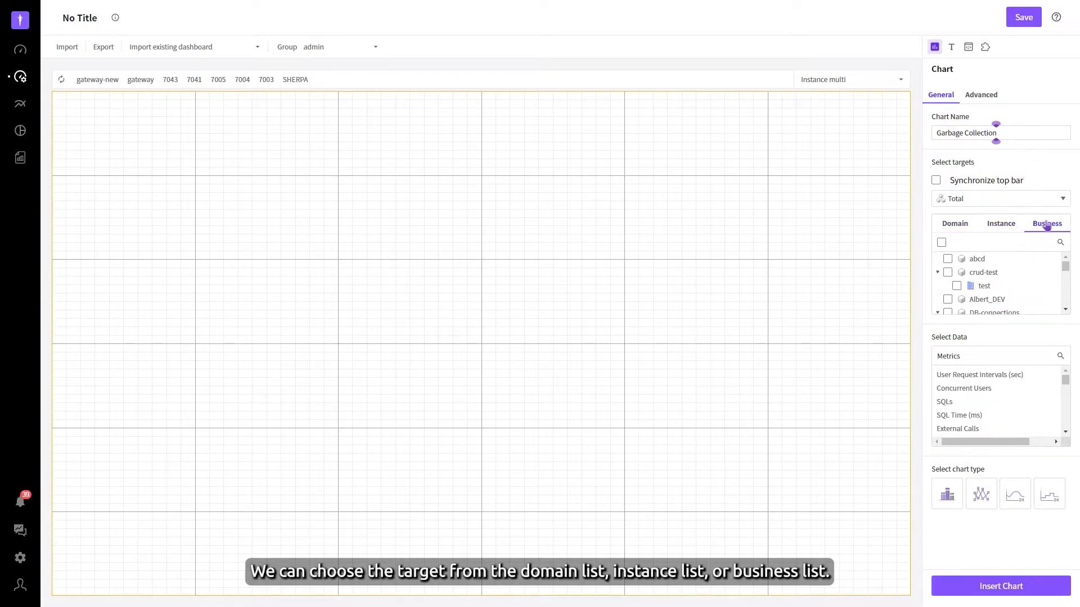
{"action": "left_click", "coordinate": [1013, 225]}
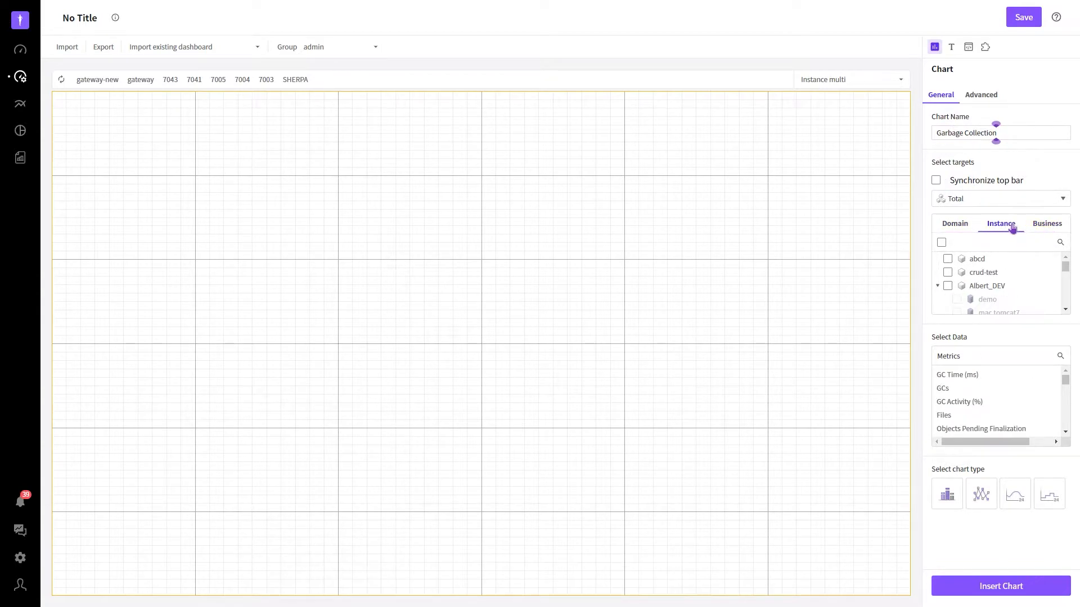
{"action": "left_click", "coordinate": [935, 181]}
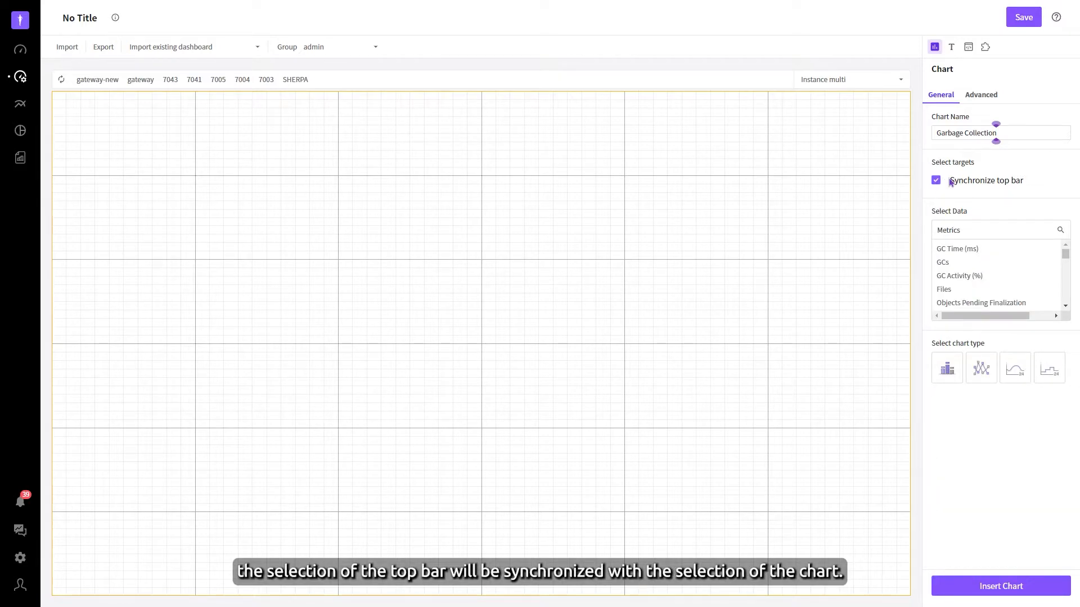
{"action": "left_click_drag", "start_coordinate": [952, 180], "coordinate": [1027, 185]}
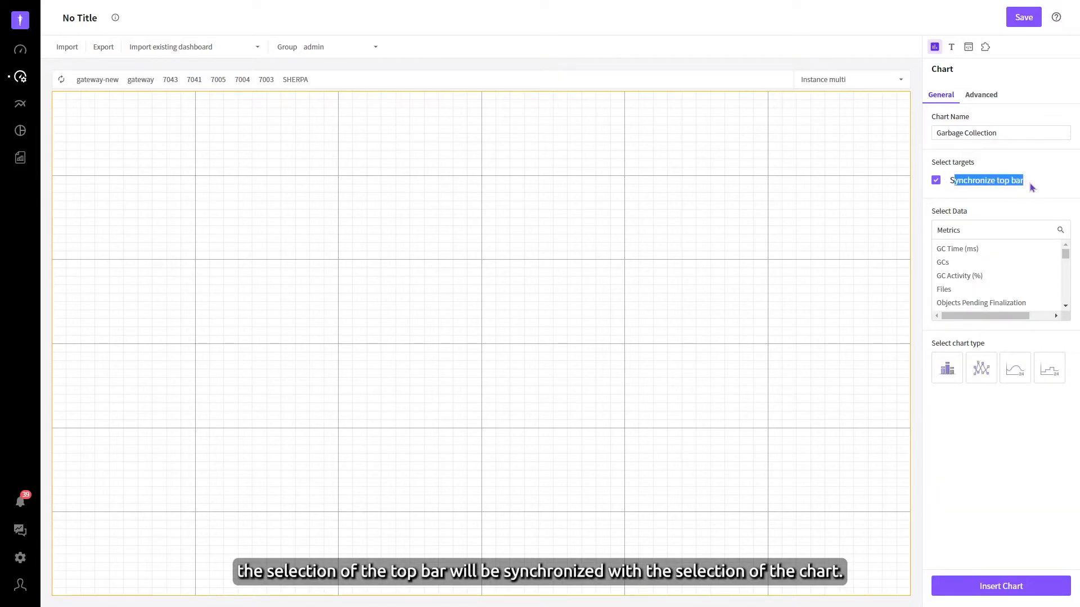
{"action": "left_click", "coordinate": [1032, 187]}
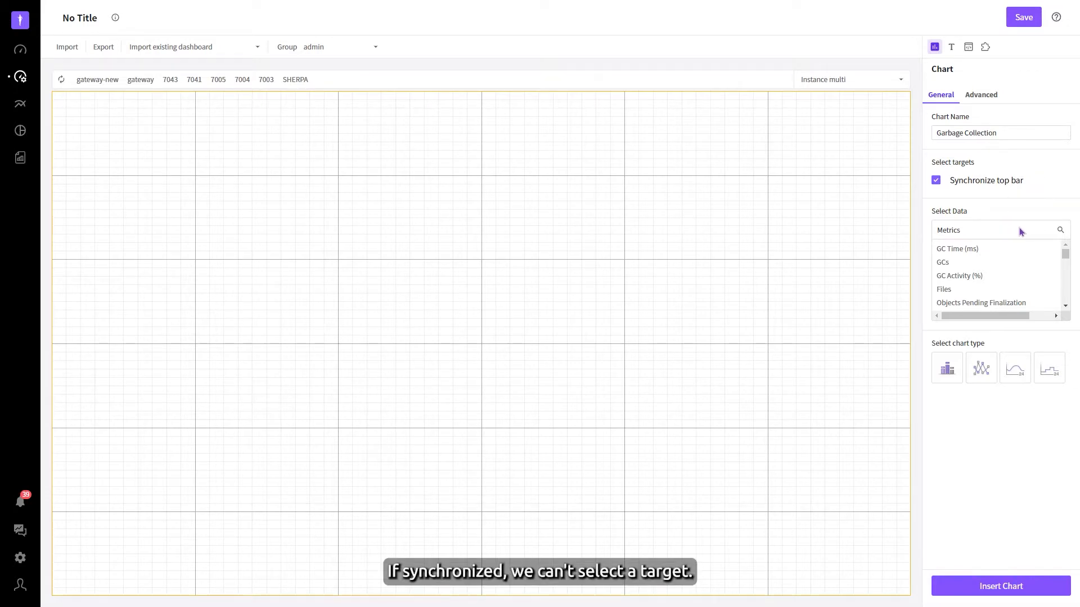
Step: Search the metrics for "Garbage", select GCs and insert it as a Runtime Line chart
{"action": "scroll", "coordinate": [964, 258], "scroll_direction": "down", "scroll_amount": 2}
{"action": "scroll", "coordinate": [964, 258], "scroll_direction": "up", "scroll_amount": 3}
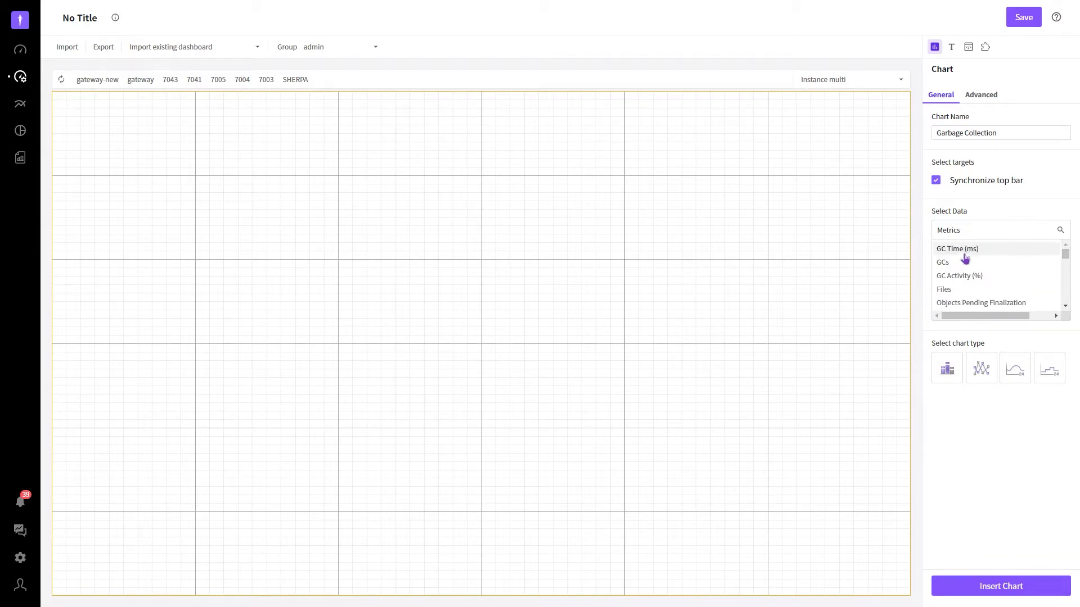
{"action": "left_click", "coordinate": [1061, 234]}
{"action": "type", "text": "Garbage"}
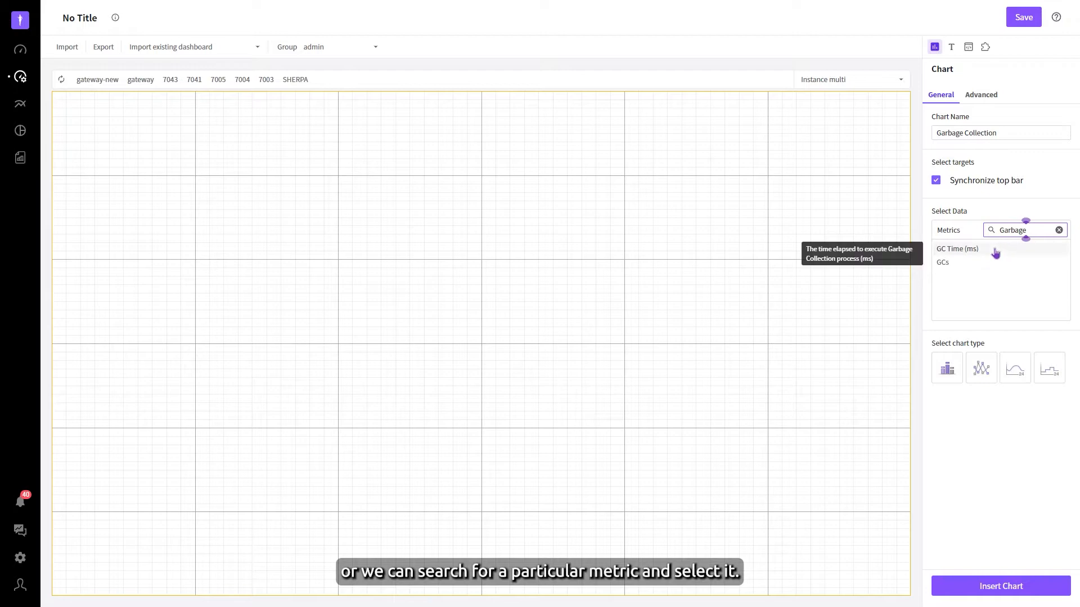
{"action": "left_click", "coordinate": [950, 265]}
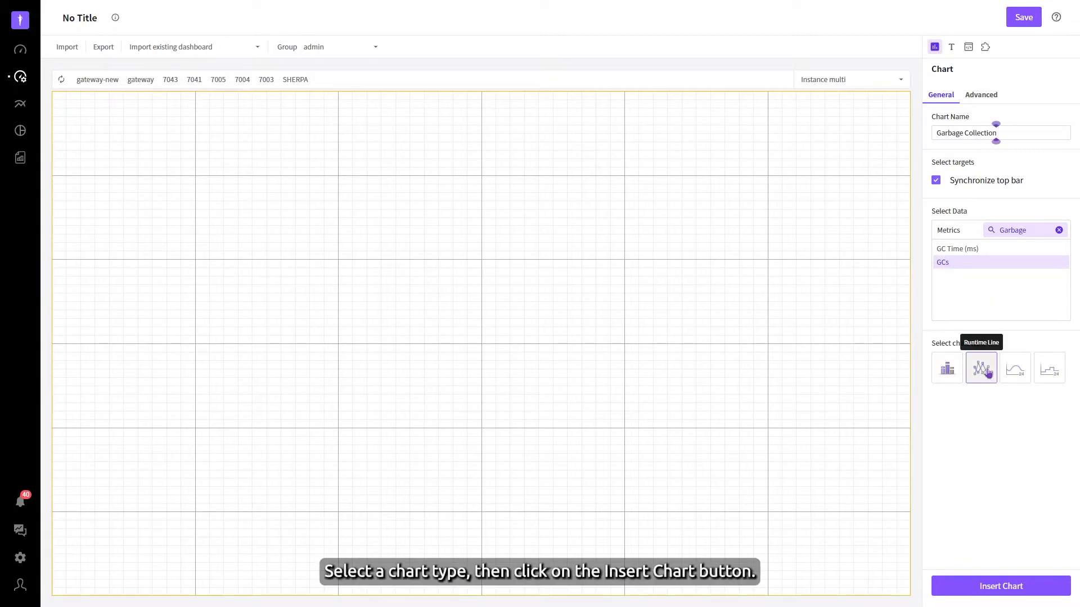
{"action": "left_click", "coordinate": [1001, 587]}
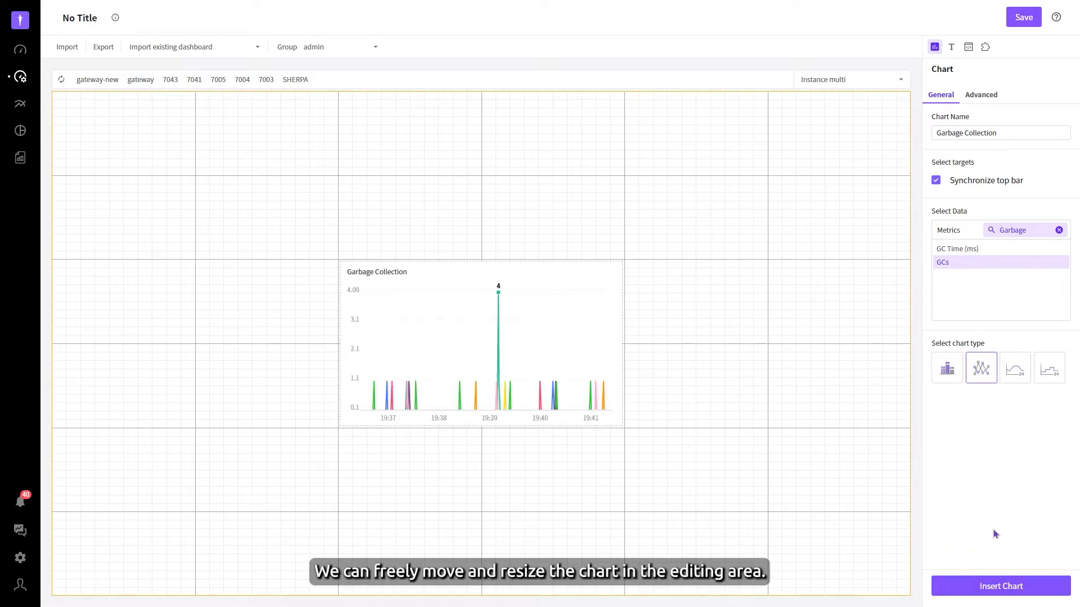
Step: Move the Garbage Collection chart to the upper-left corner of the editing grid and deselect it
{"action": "left_click_drag", "start_coordinate": [589, 361], "coordinate": [157, 177]}
{"action": "mouse_move", "coordinate": [340, 175]}
{"action": "left_mouse_down"}
{"action": "mouse_move", "coordinate": [352, 176]}
{"action": "mouse_move", "coordinate": [340, 186]}
{"action": "left_mouse_up"}
{"action": "left_click", "coordinate": [444, 230]}
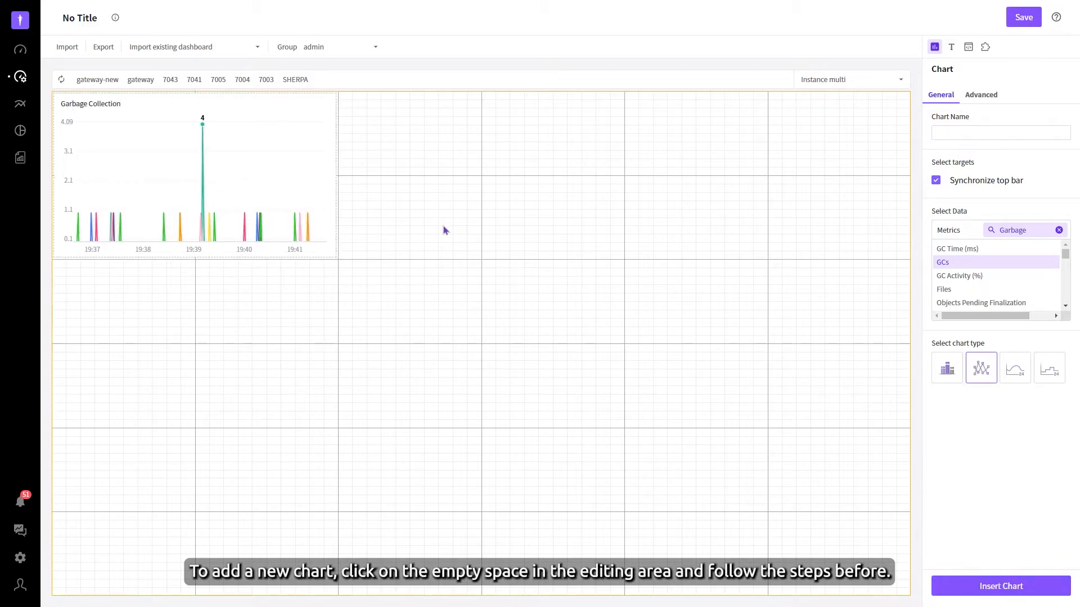
Step: Change the Garbage Collection chart's type to the 24-hour stepped line and apply the modification
{"action": "left_click", "coordinate": [274, 212]}
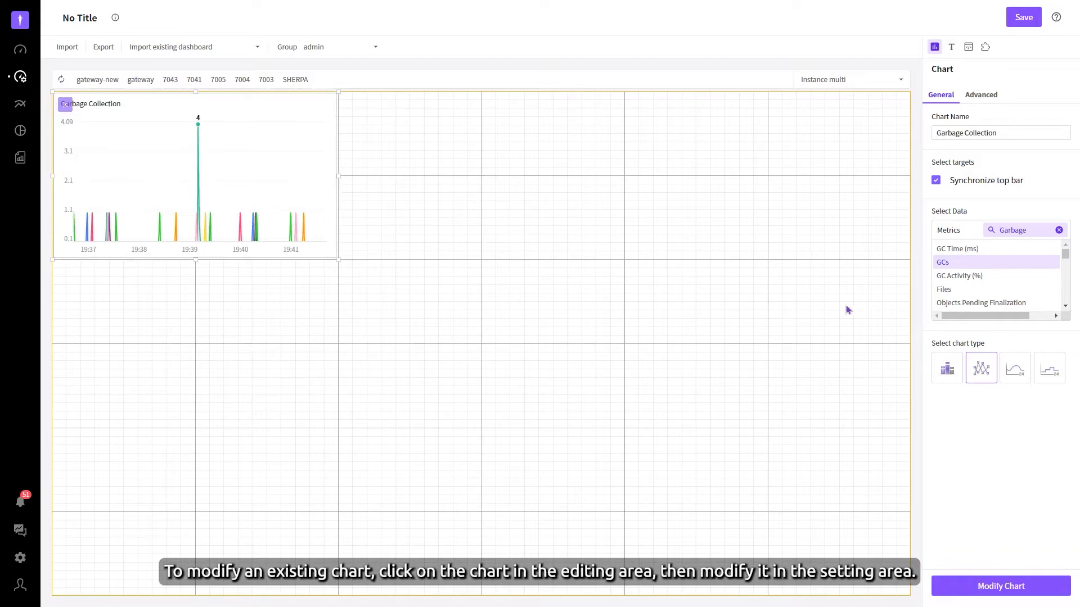
{"action": "left_click", "coordinate": [1046, 374]}
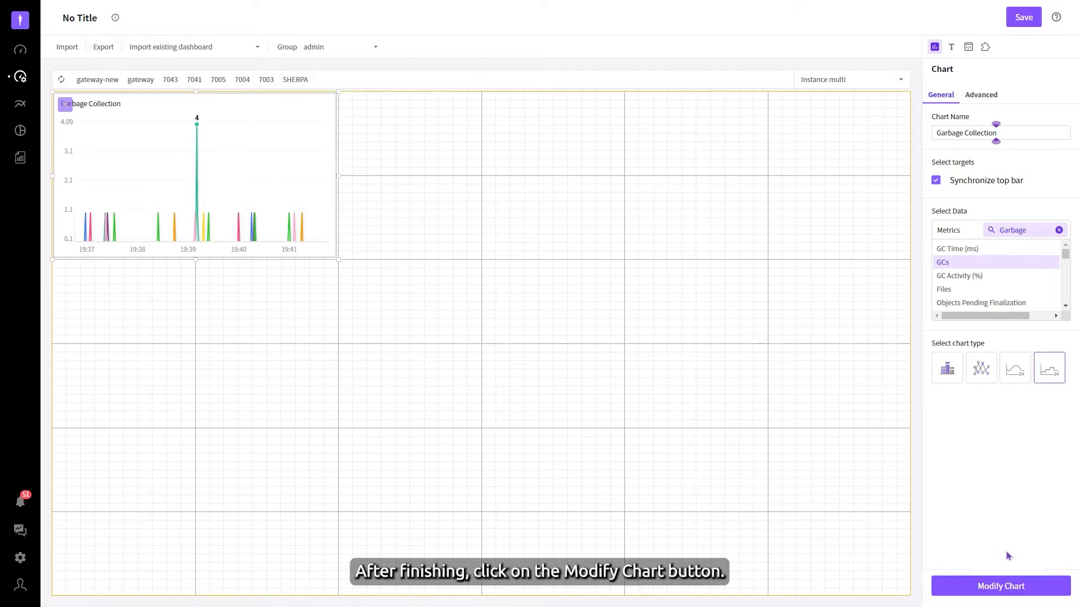
{"action": "left_click", "coordinate": [1006, 586]}
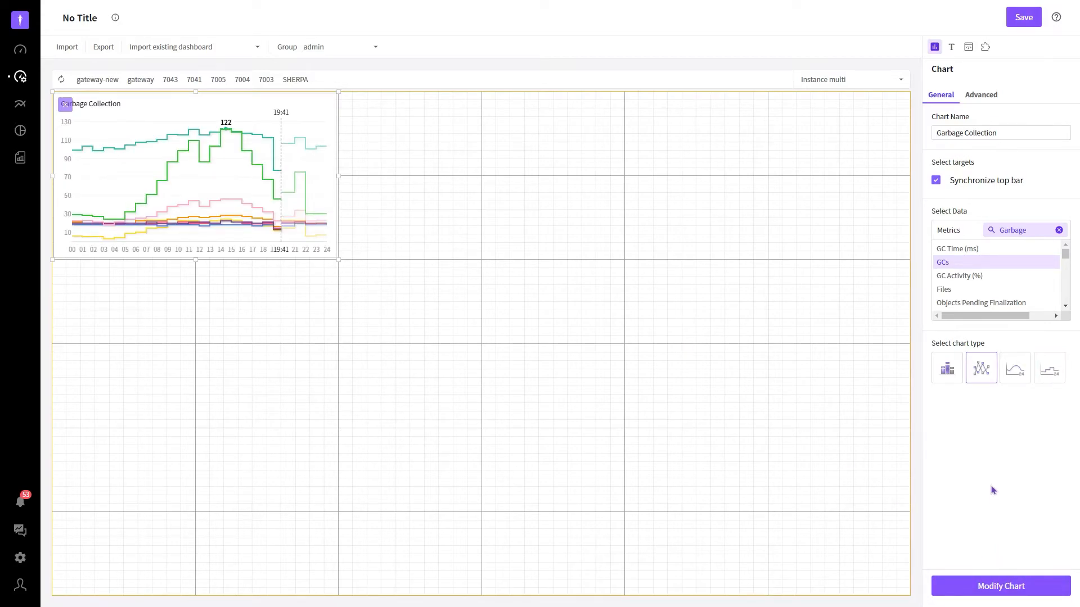
Step: Insert an advanced X-View chart named "X-View" with Response Time and Synchronize top bar enabled, and place it beside the Garbage Collection chart
{"action": "left_click", "coordinate": [981, 96]}
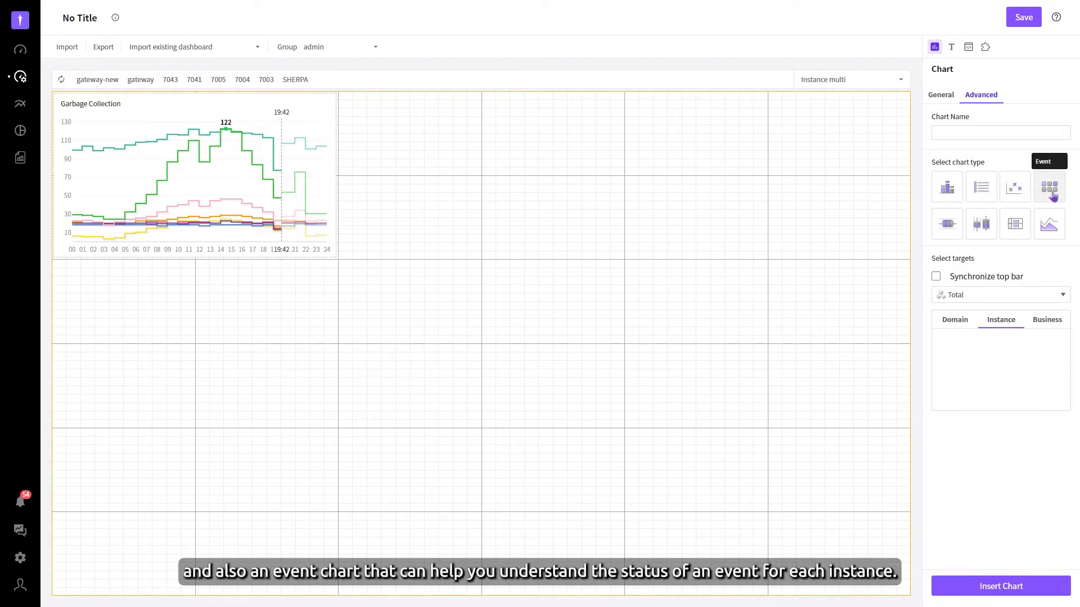
{"action": "left_click", "coordinate": [984, 136]}
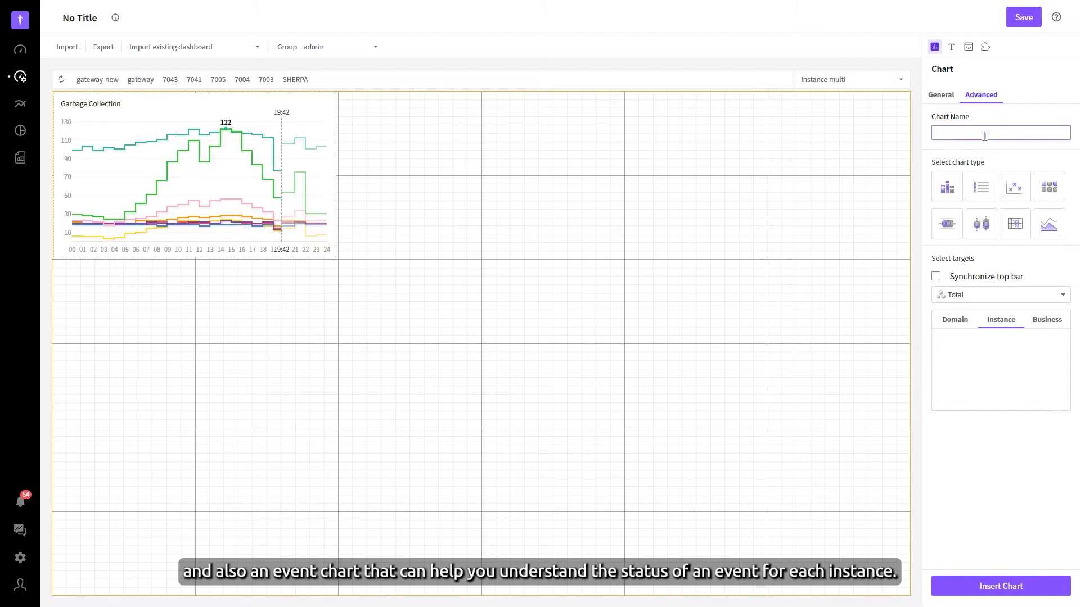
{"action": "type", "text": "X-View"}
{"action": "left_click", "coordinate": [1015, 187]}
{"action": "left_click", "coordinate": [988, 221]}
{"action": "left_click", "coordinate": [936, 276]}
{"action": "left_click", "coordinate": [1004, 586]}
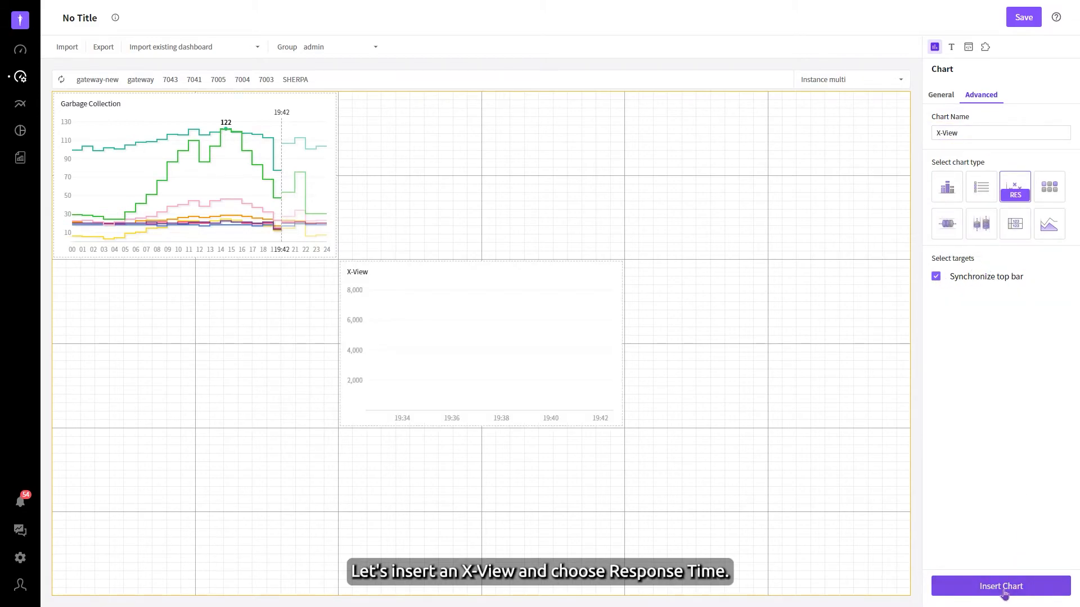
{"action": "left_click_drag", "start_coordinate": [469, 347], "coordinate": [473, 178]}
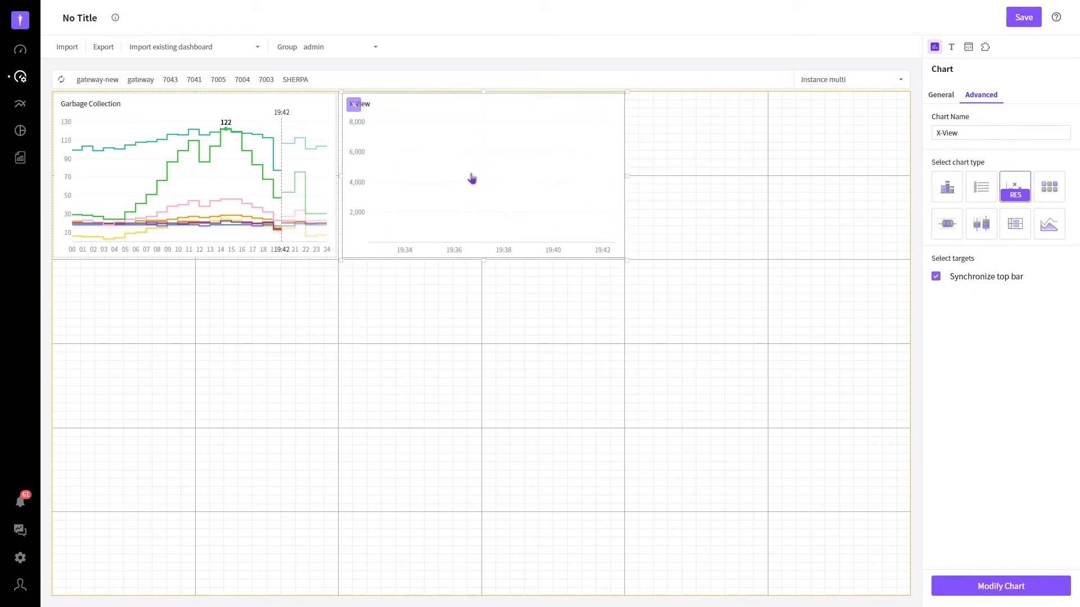
{"action": "left_click", "coordinate": [535, 325]}
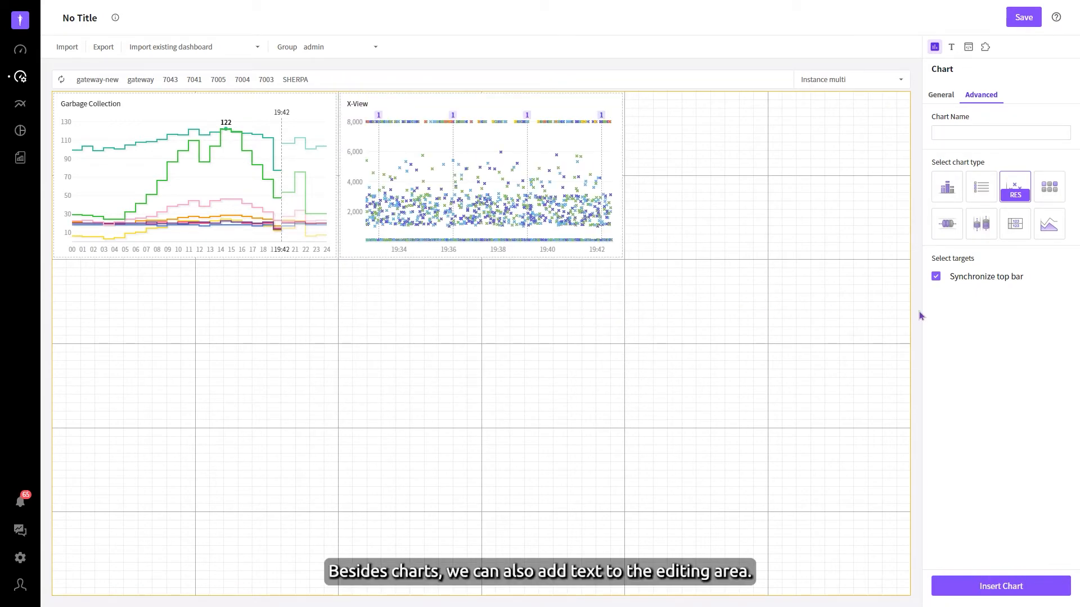
Step: Examine the Text element's settings, including its size options, and the Iframe element's URL field, and return to the chart settings
{"action": "left_click", "coordinate": [952, 48]}
{"action": "left_click", "coordinate": [967, 103]}
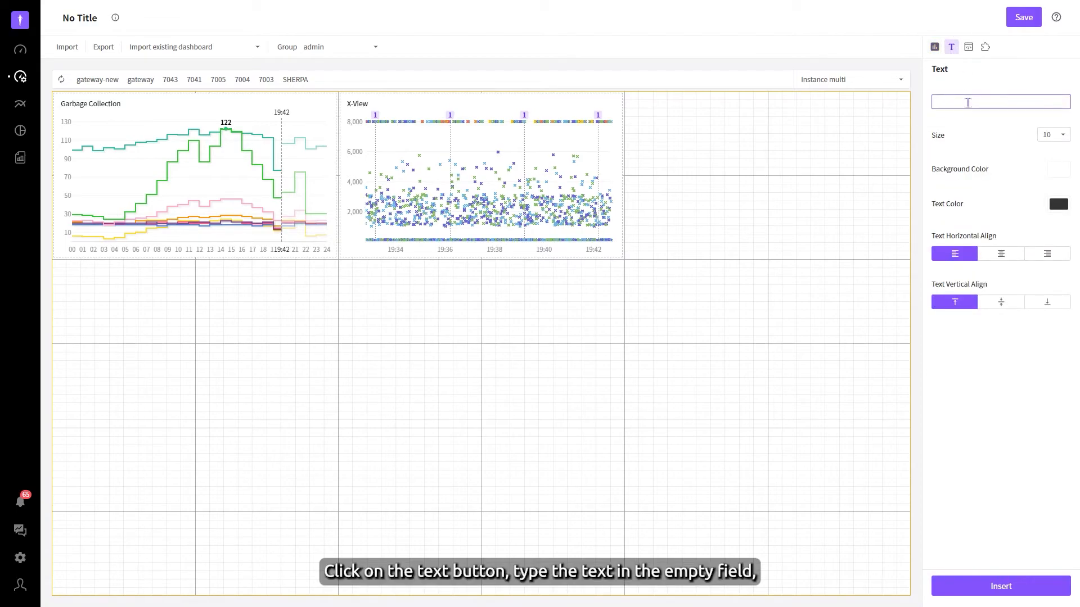
{"action": "left_click", "coordinate": [1057, 136]}
{"action": "left_click", "coordinate": [1056, 136]}
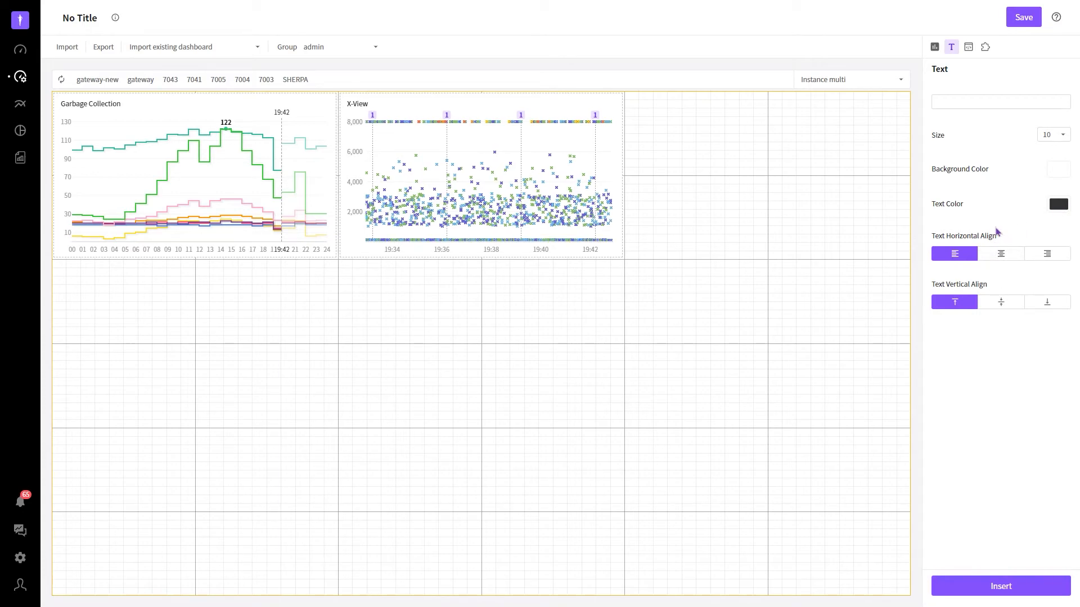
{"action": "left_click", "coordinate": [968, 52]}
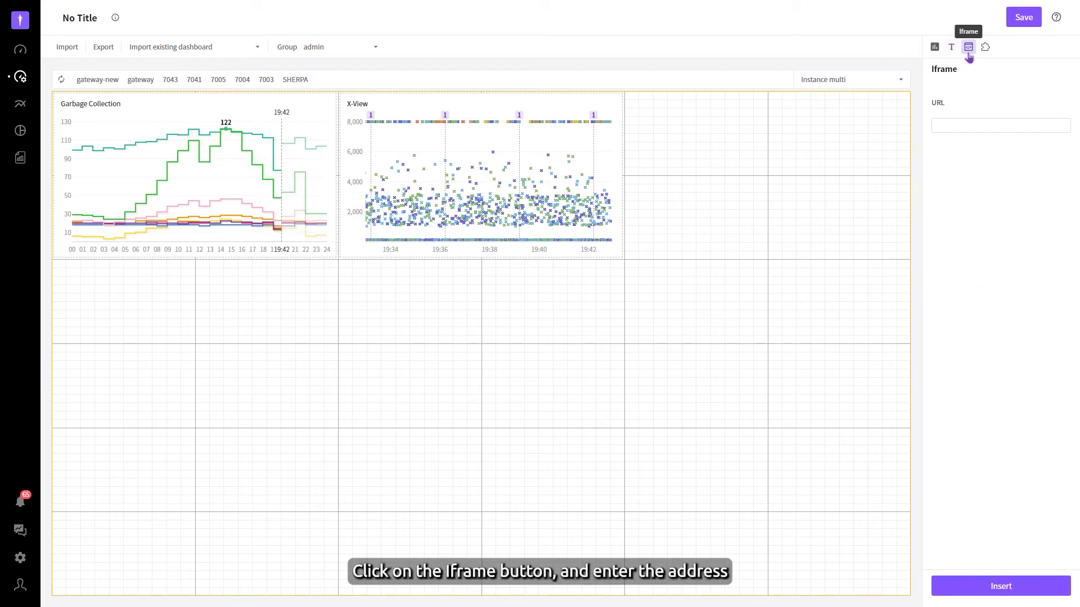
{"action": "left_click", "coordinate": [963, 125]}
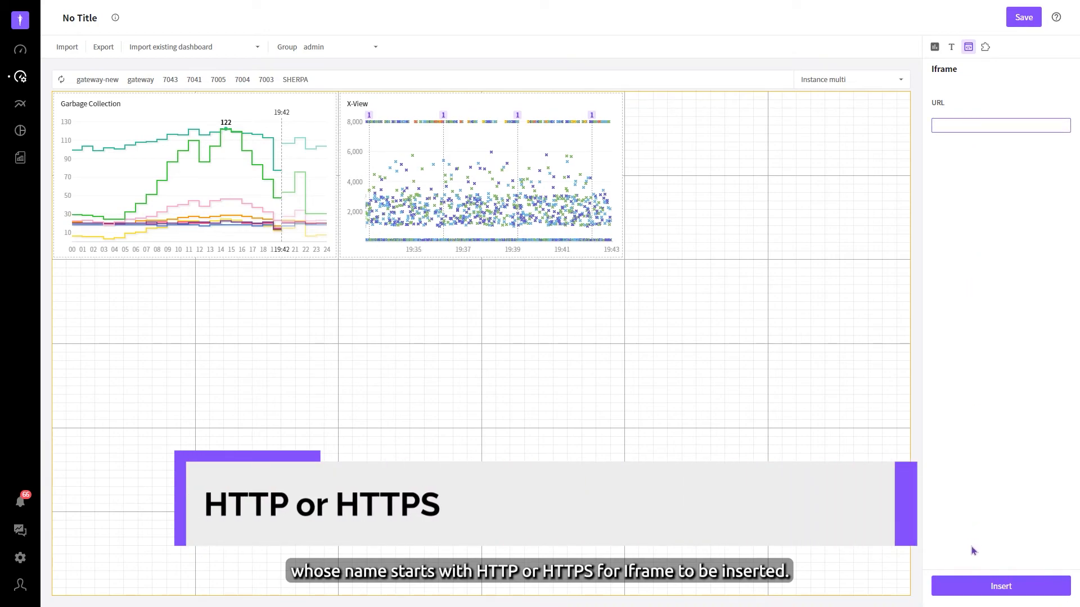
{"action": "left_click", "coordinate": [935, 47]}
Step: Save the dashboard under the name "Garbage Collection" and go back to the User-defined dashboard list
{"action": "left_click", "coordinate": [138, 16]}
{"action": "type", "text": "Garbage Collection"}
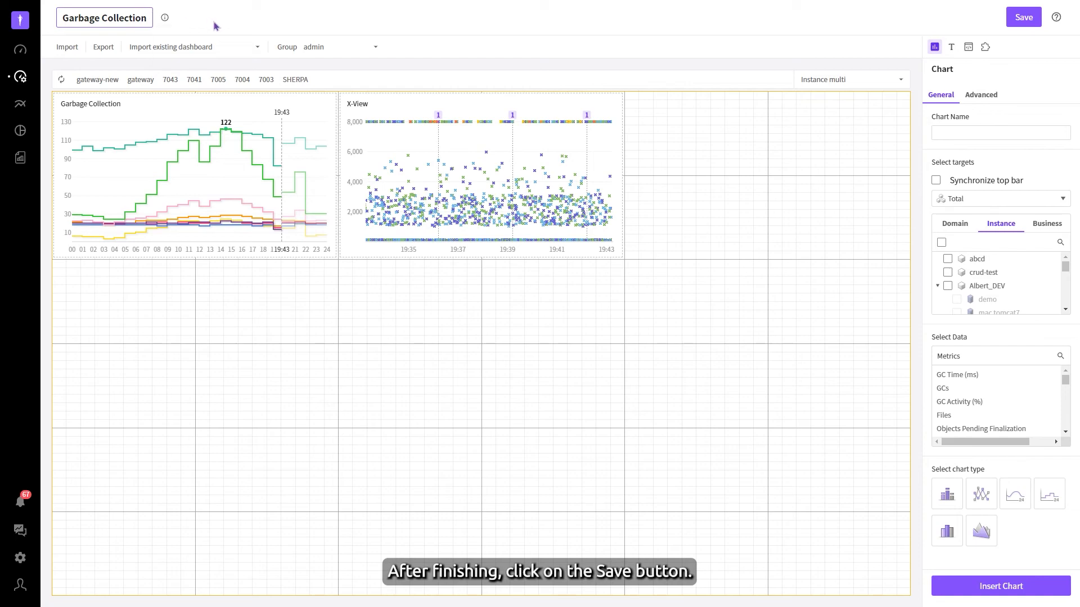
{"action": "left_click", "coordinate": [1023, 18]}
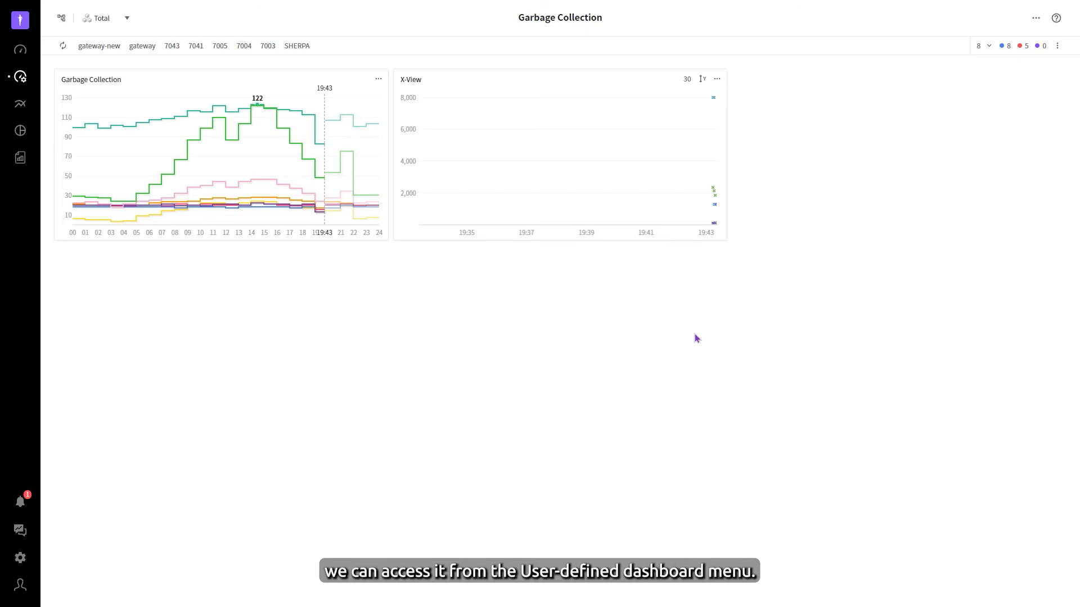
{"action": "left_click", "coordinate": [23, 79]}
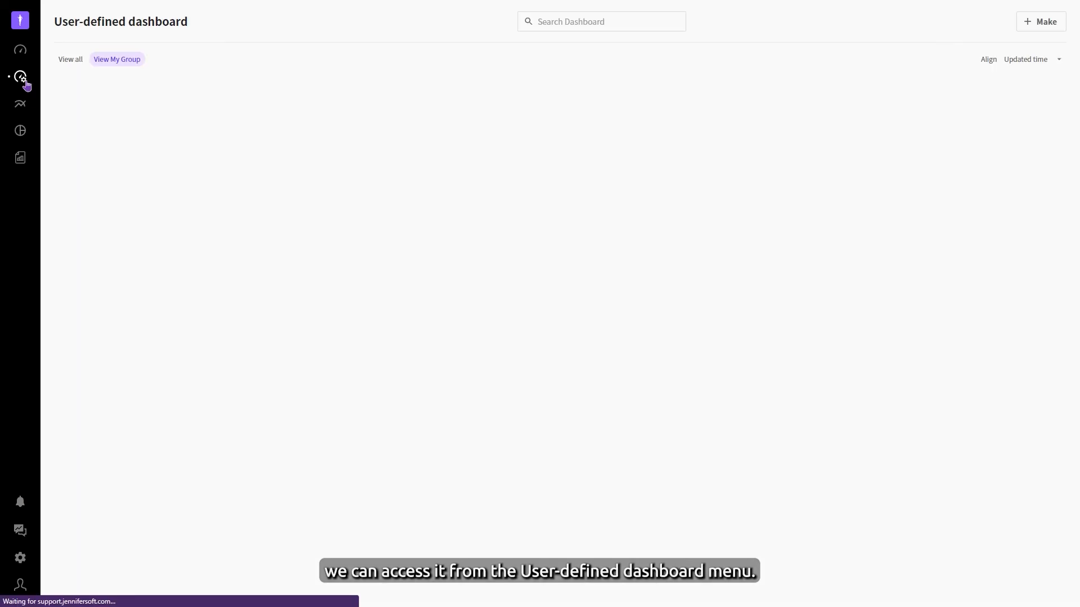